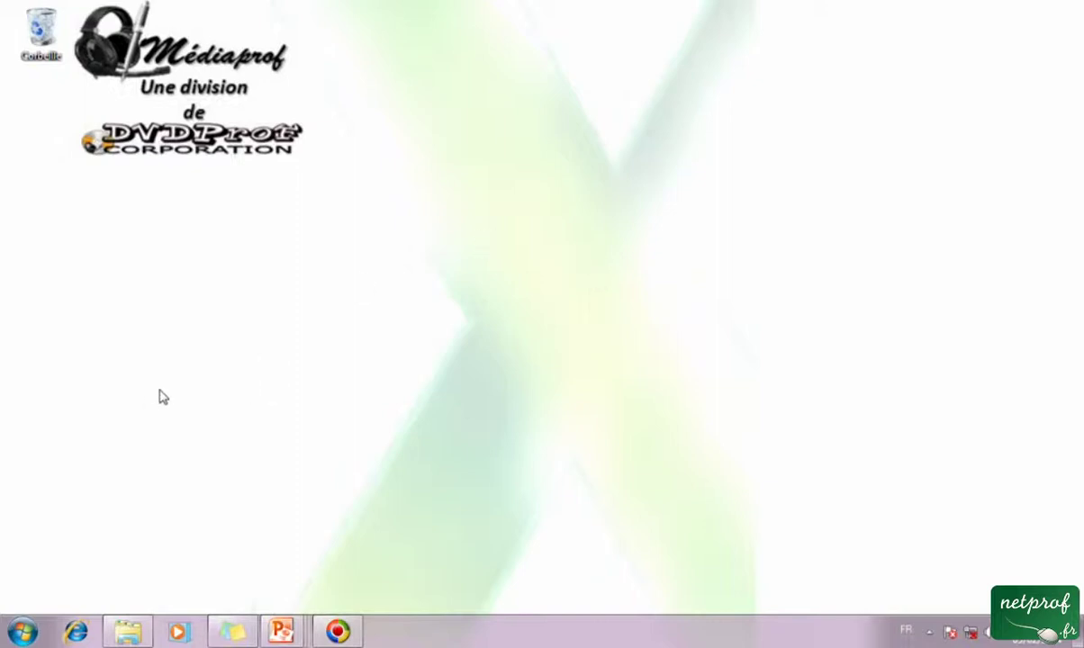
# Start Microsoft Excel 2010 from the Microsoft Office program group and maximize its window.
pyautogui.click(18, 632)
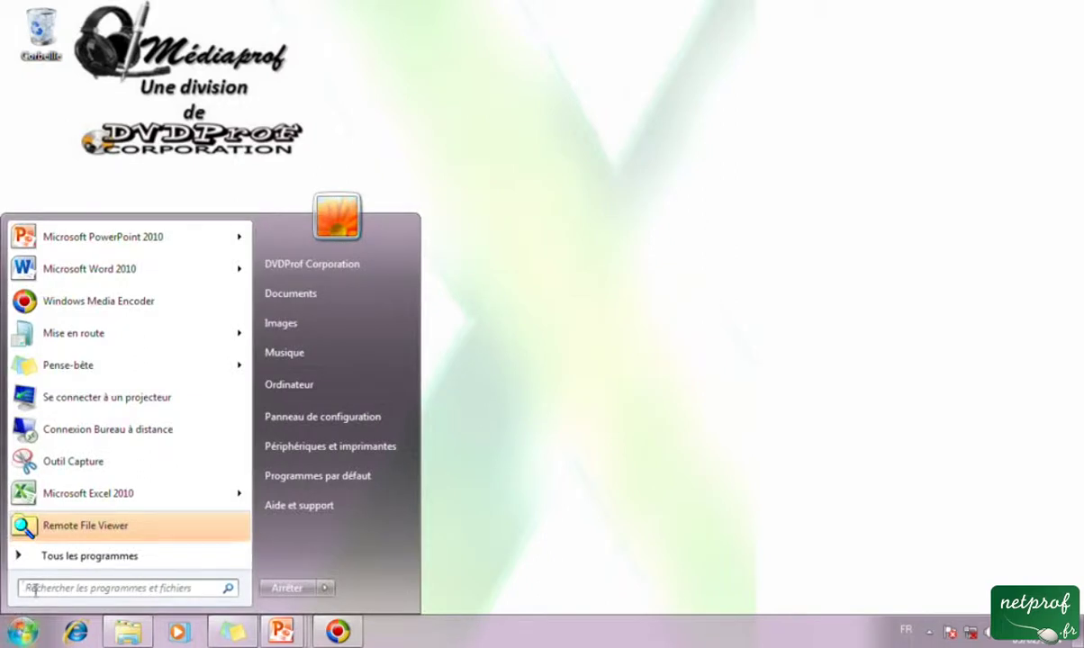
pyautogui.click(96, 554)
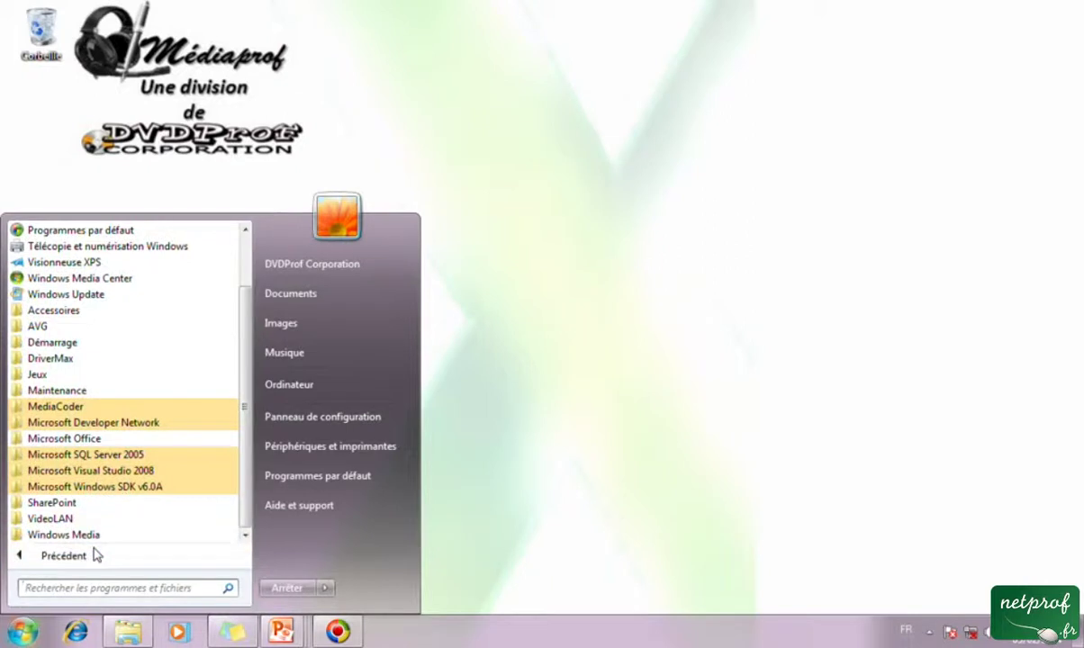
pyautogui.moveTo(216, 486); pyautogui.dragTo(236, 439)
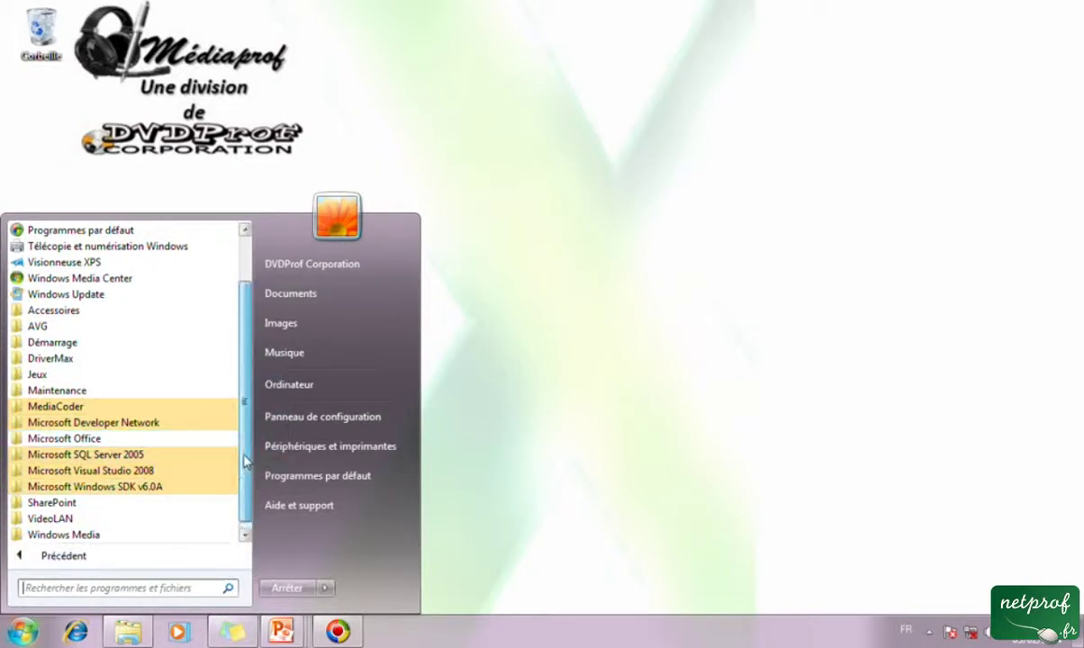
pyautogui.click(97, 438)
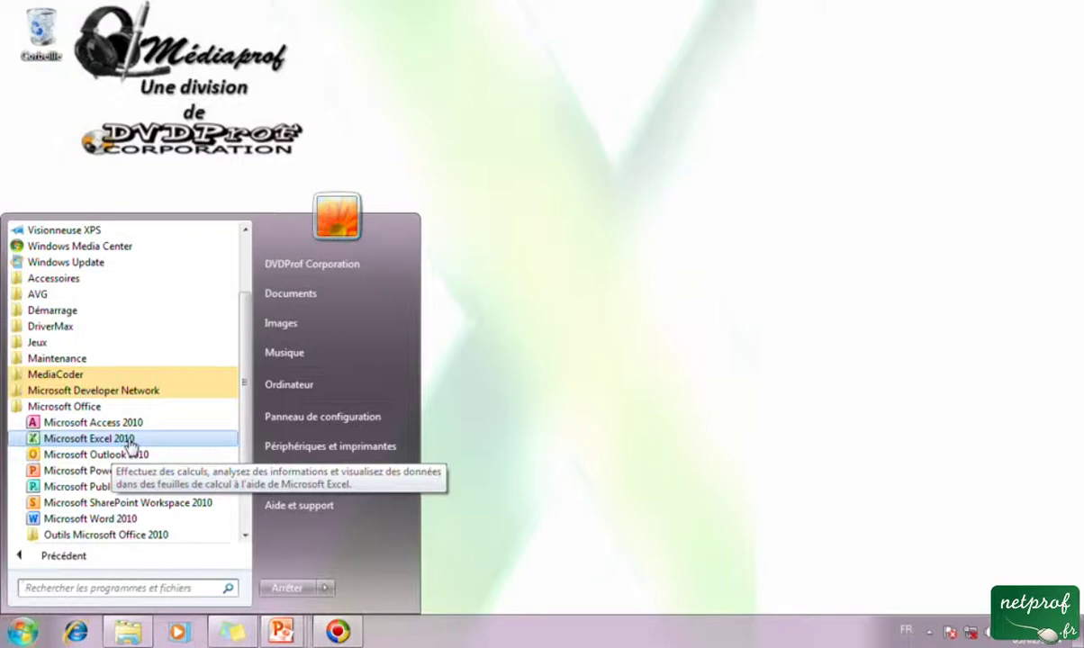
pyautogui.click(130, 441)
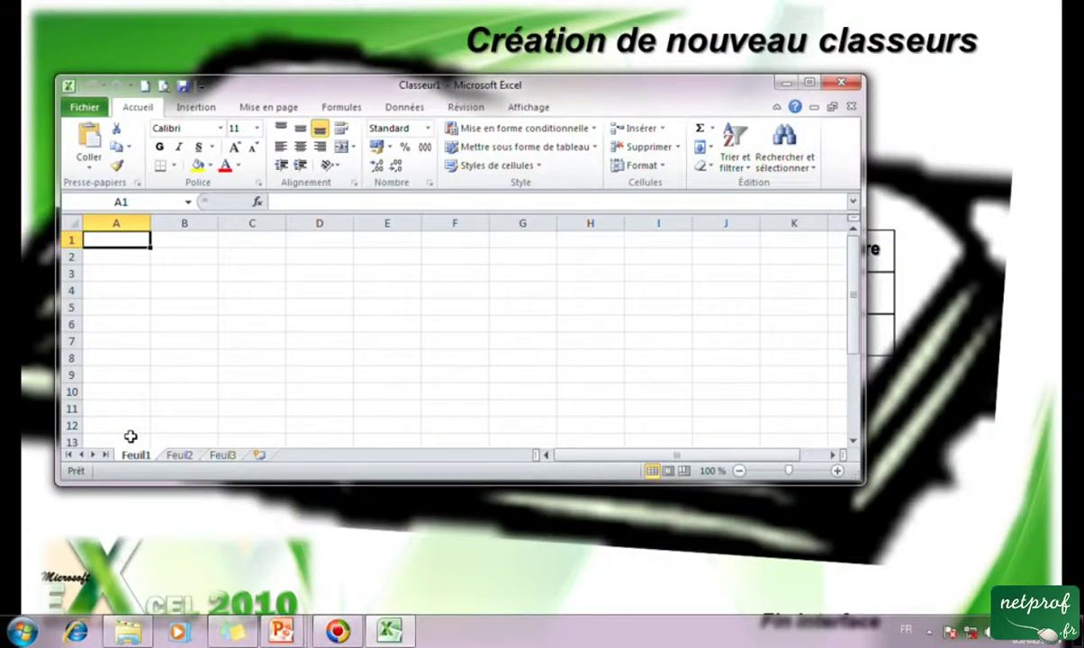
pyautogui.click(809, 83)
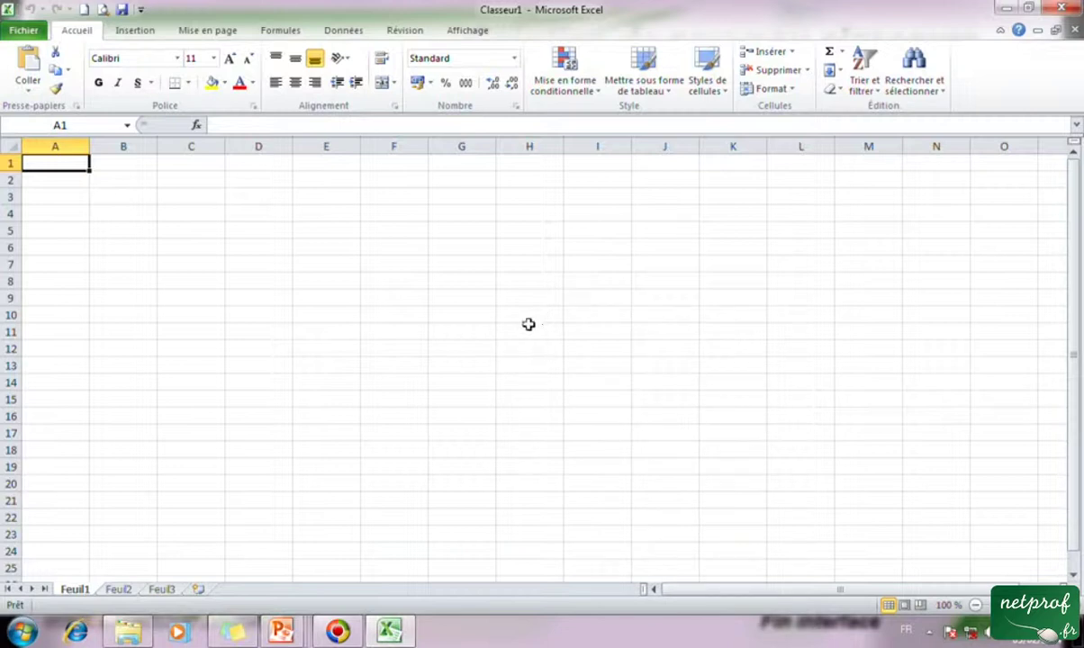
# Minimize and restore the Excel window, and do the same with the workbook window inside it.
pyautogui.click(1005, 13)
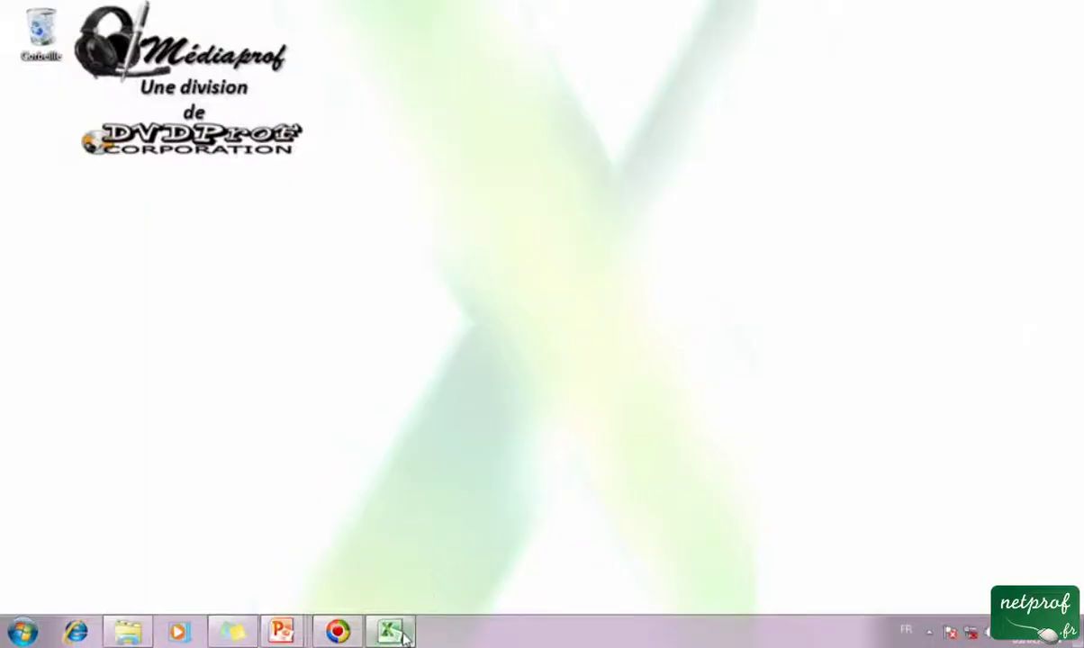
pyautogui.click(400, 634)
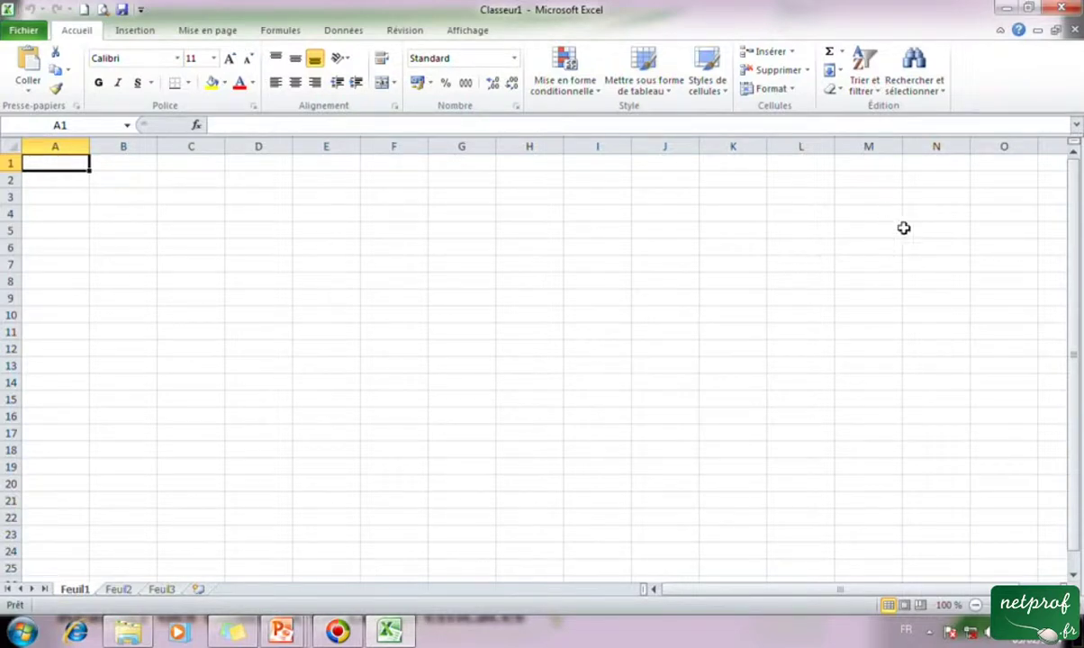
pyautogui.click(1038, 31)
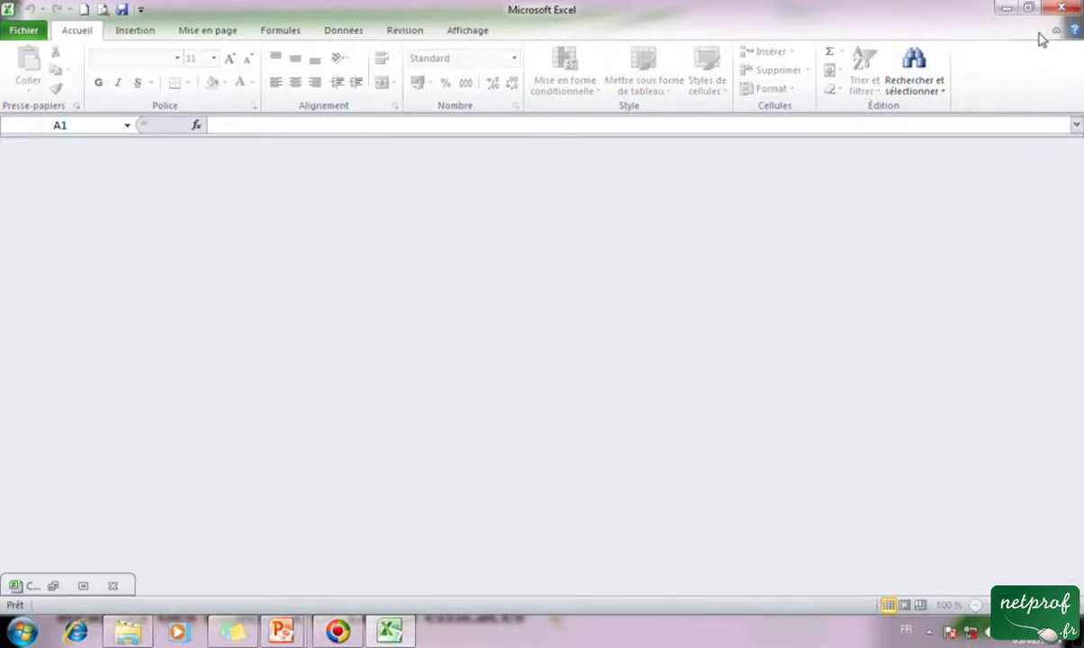
pyautogui.click(82, 586)
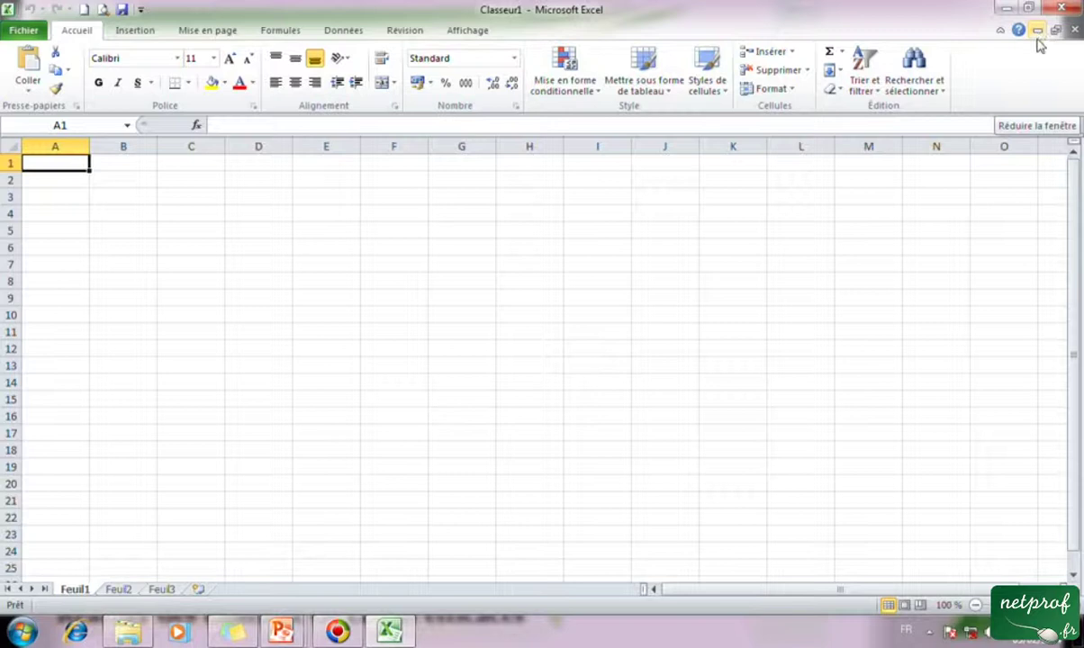
# Minimize the workbook window together with the whole Excel window, and bring them back to the screen.
pyautogui.click(1038, 29)
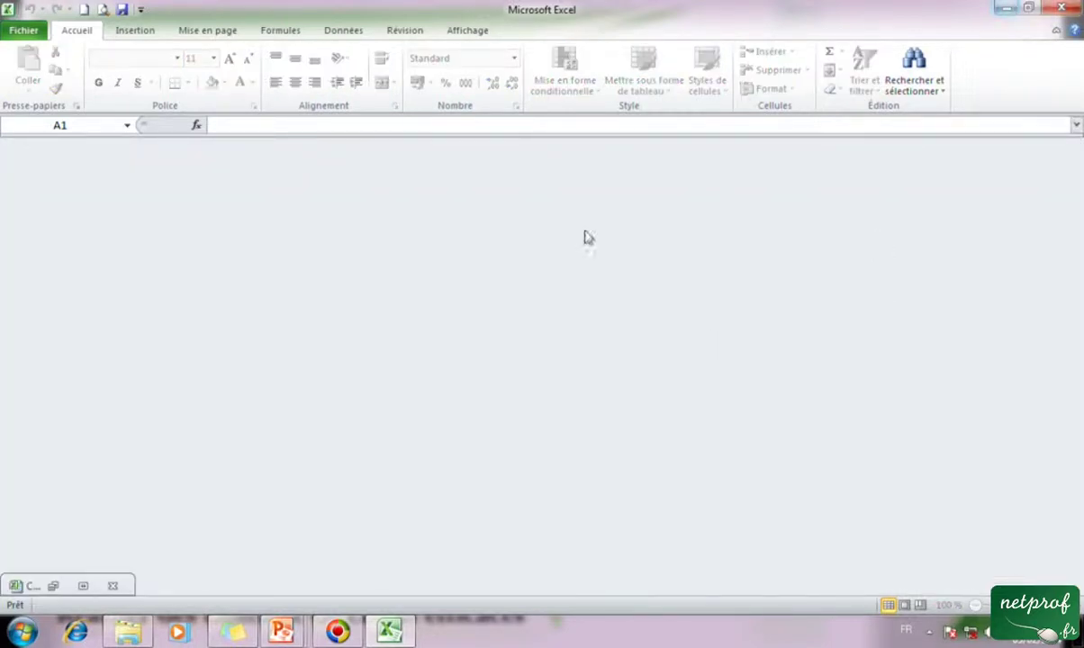
pyautogui.click(1005, 18)
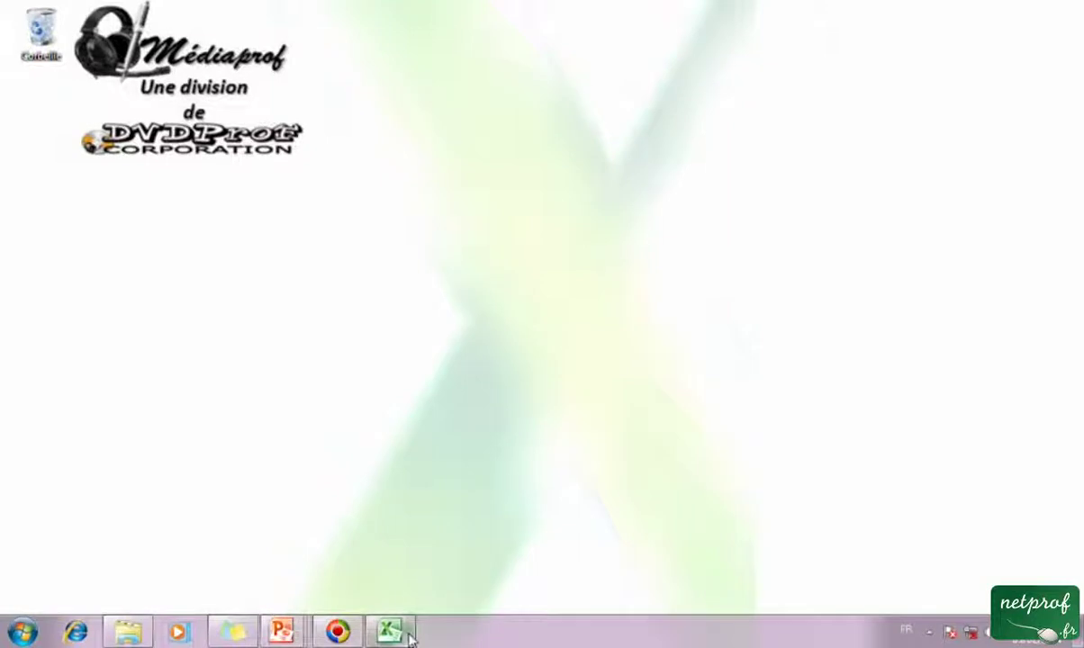
pyautogui.click(402, 634)
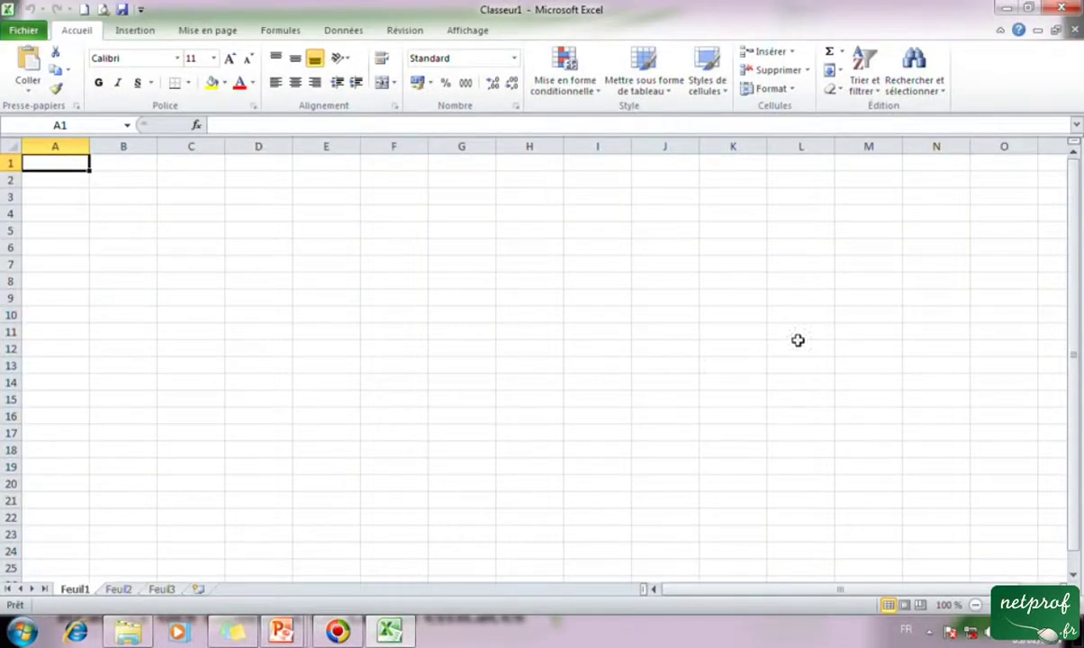
# Make the workbook a floating window, move it around inside the Excel workspace, and maximize it again.
pyautogui.click(1056, 32)
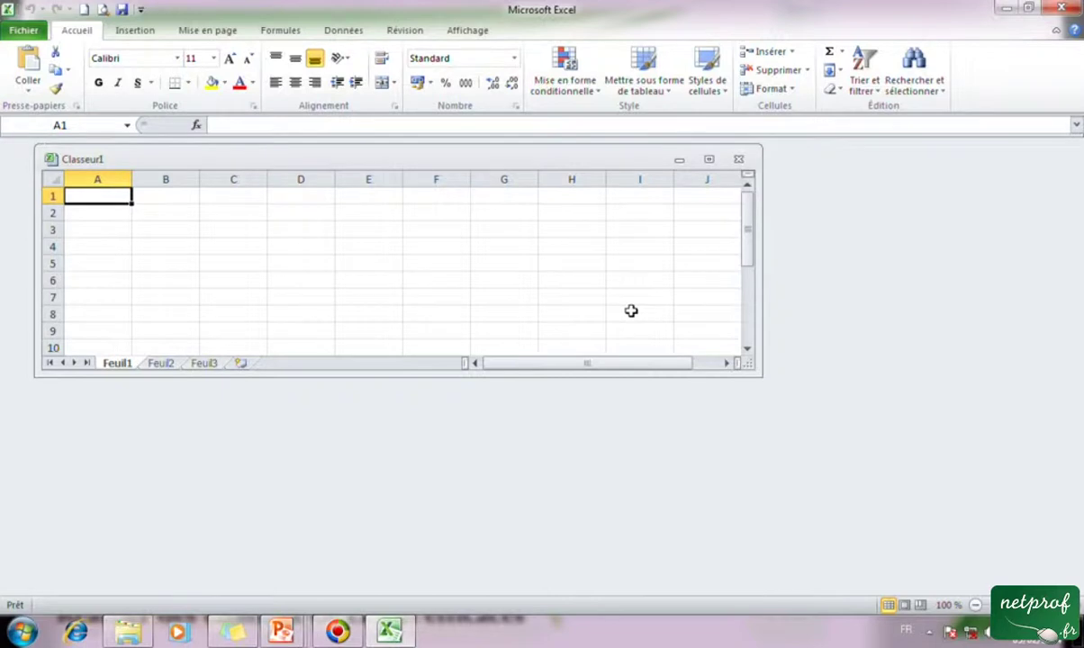
pyautogui.moveTo(522, 160); pyautogui.dragTo(636, 254)
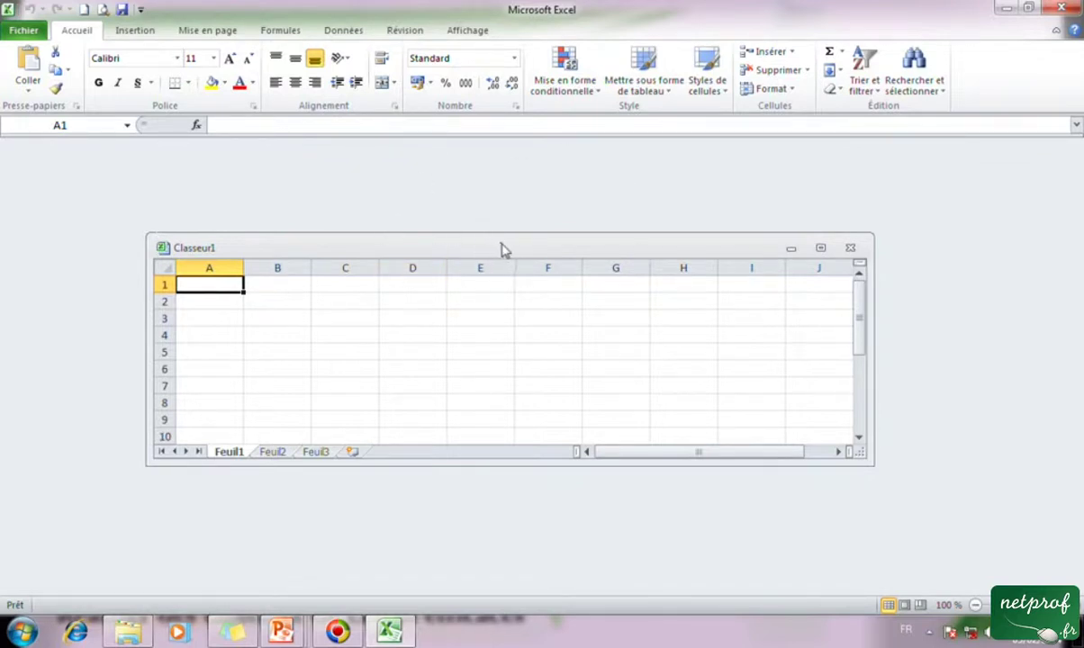
pyautogui.moveTo(502, 249); pyautogui.dragTo(612, 217)
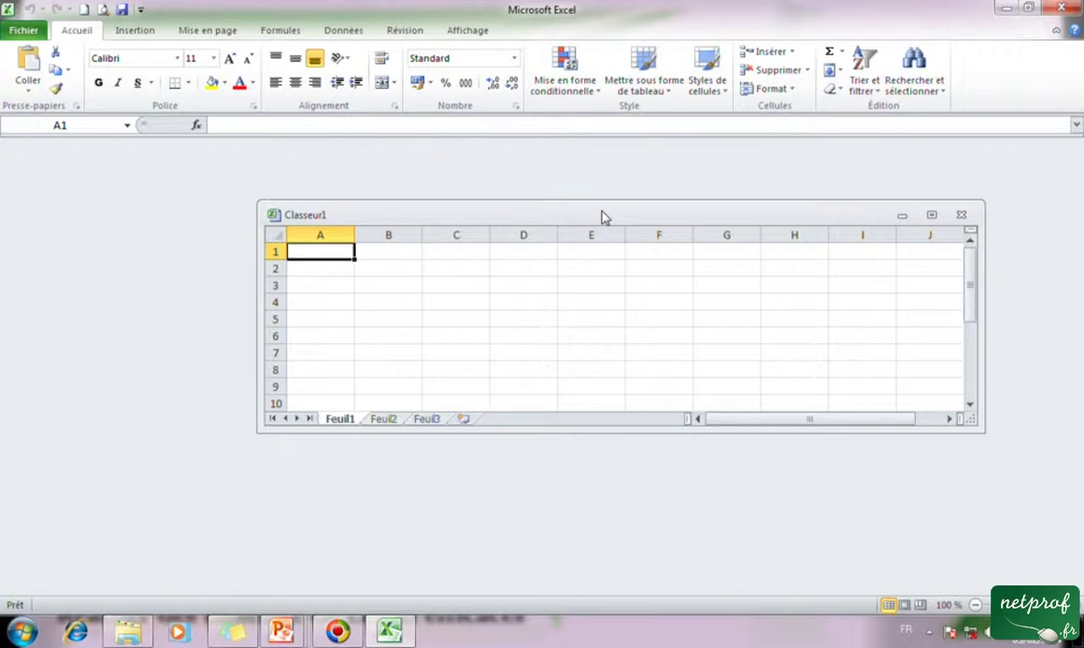
pyautogui.moveTo(602, 217); pyautogui.dragTo(525, 194)
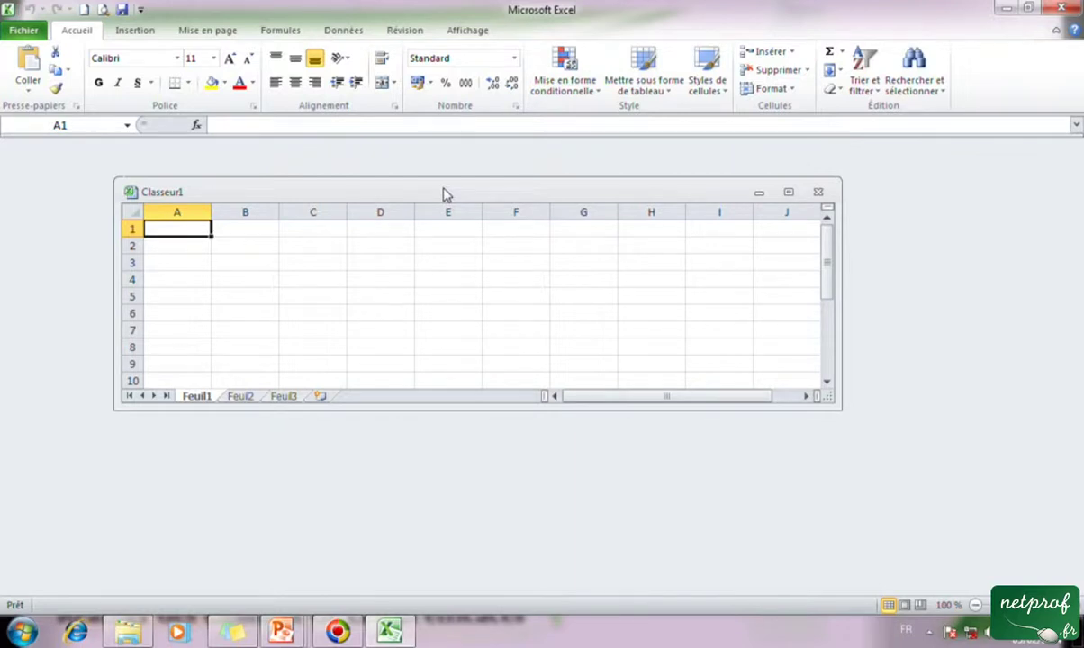
pyautogui.moveTo(444, 195); pyautogui.dragTo(467, 193)
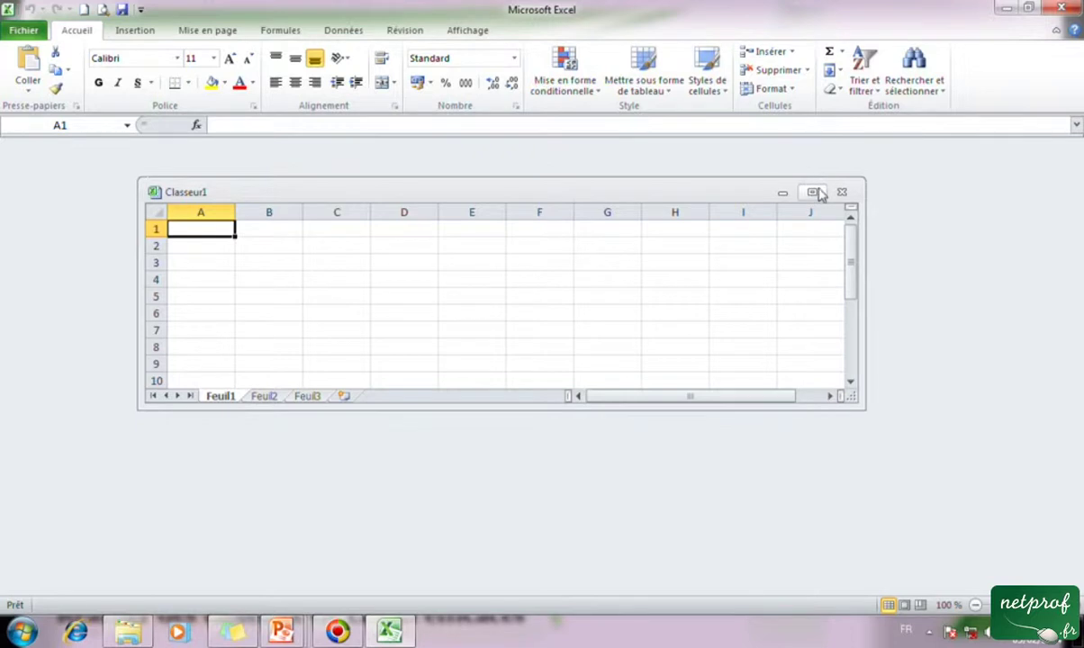
pyautogui.click(811, 194)
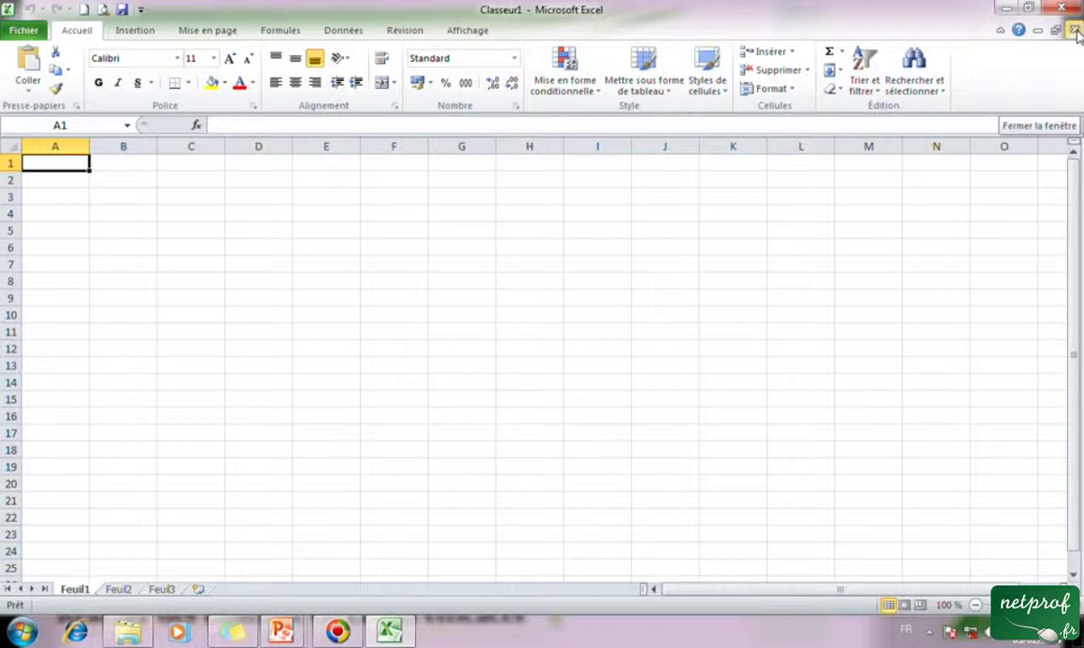
# Close the open workbook while keeping Excel running, and bring the empty Excel window to the front.
pyautogui.click(1074, 31)
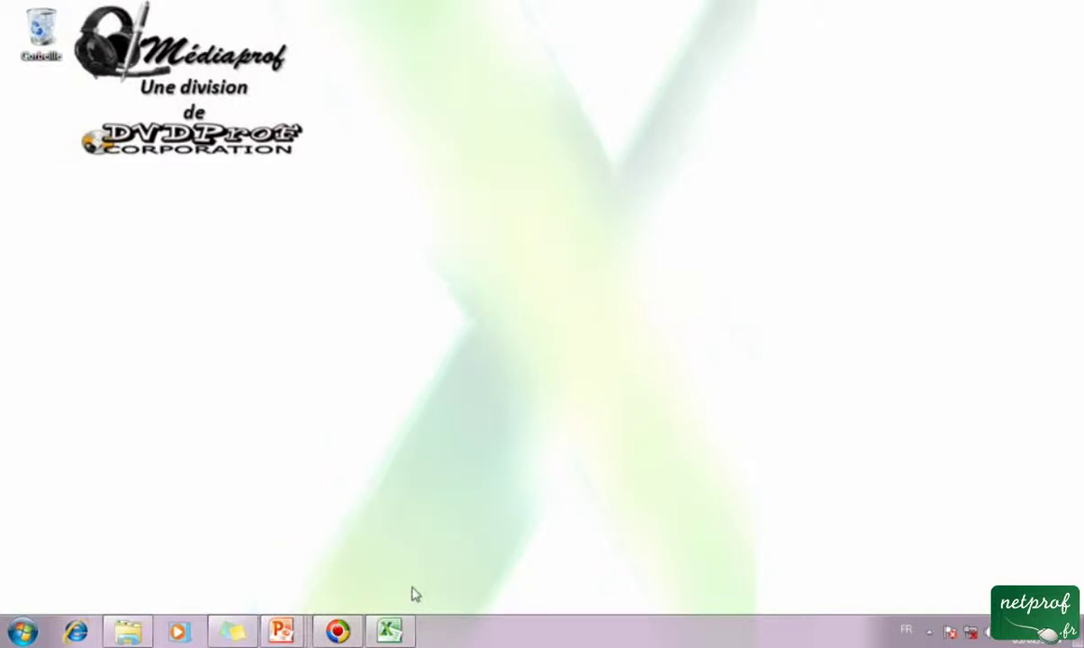
pyautogui.click(403, 632)
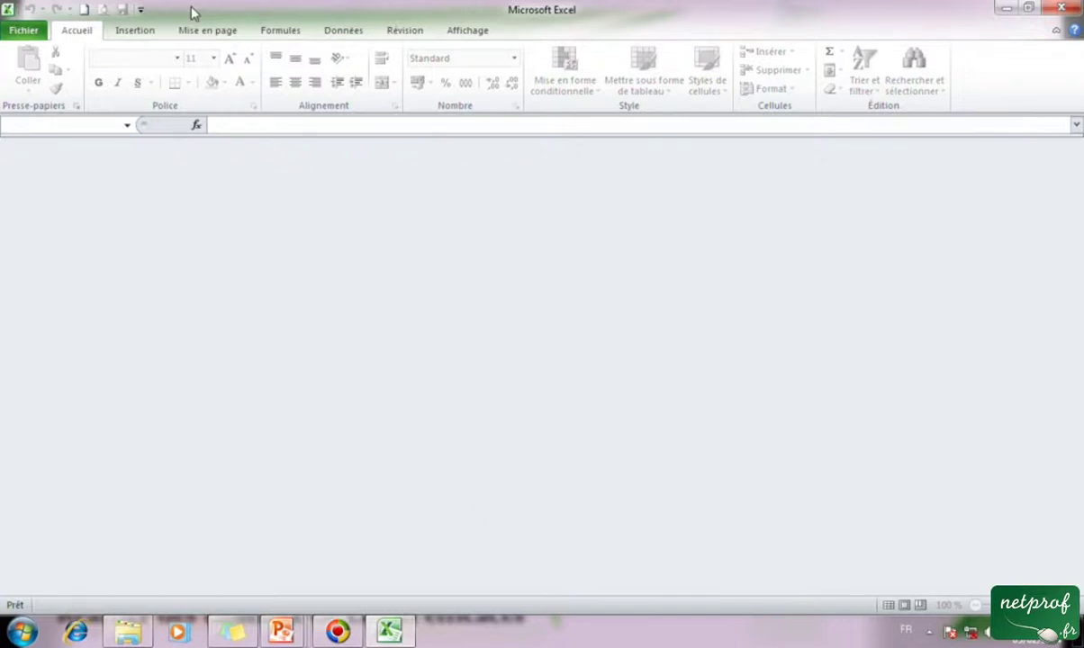
# Create two blank workbooks, reviewing the Quick Access command list in between, and close both workbooks.
pyautogui.click(84, 10)
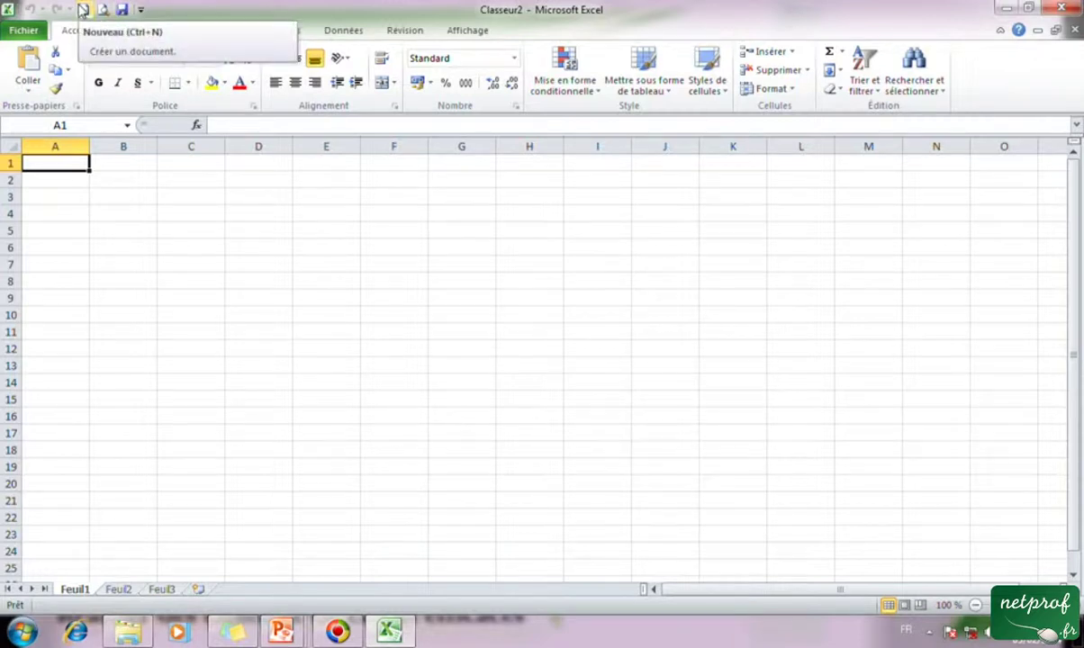
pyautogui.click(140, 13)
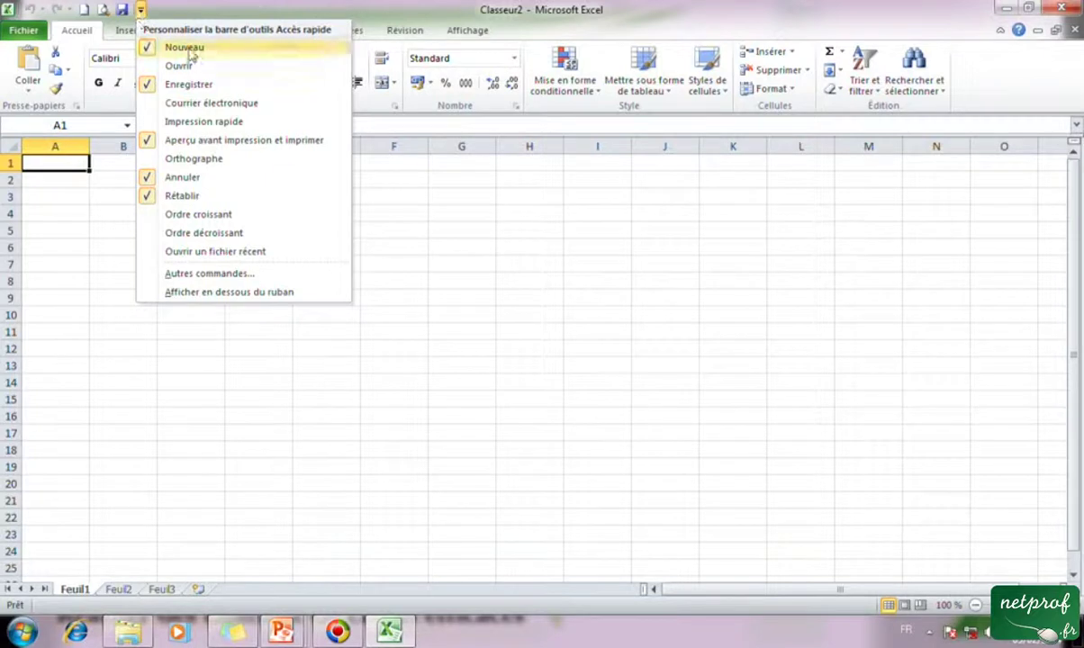
pyautogui.click(212, 7)
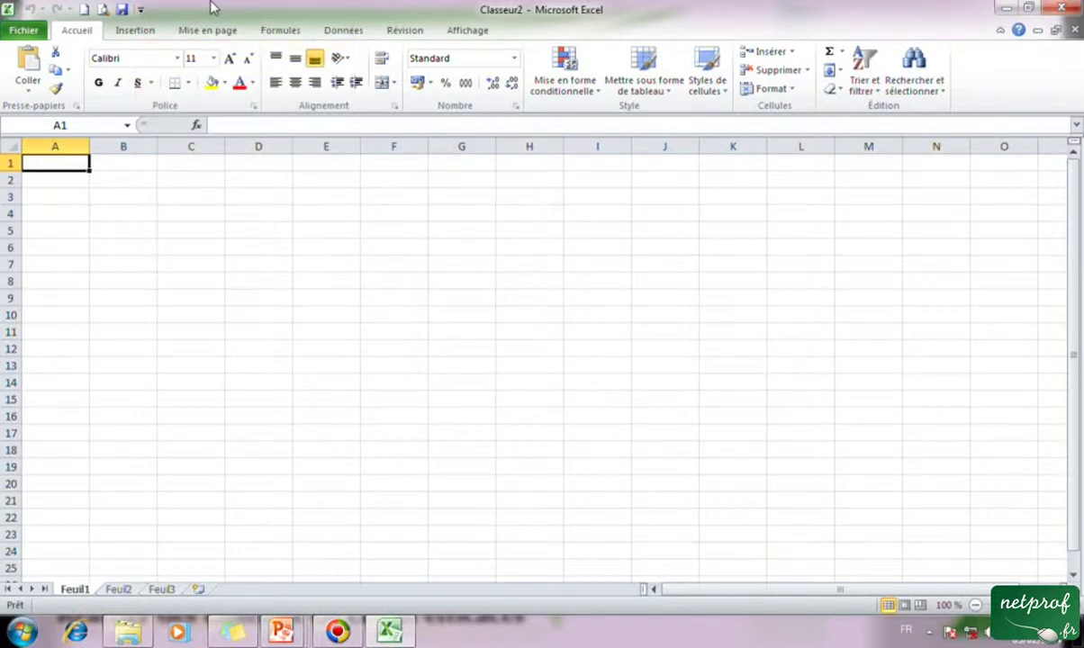
pyautogui.click(85, 11)
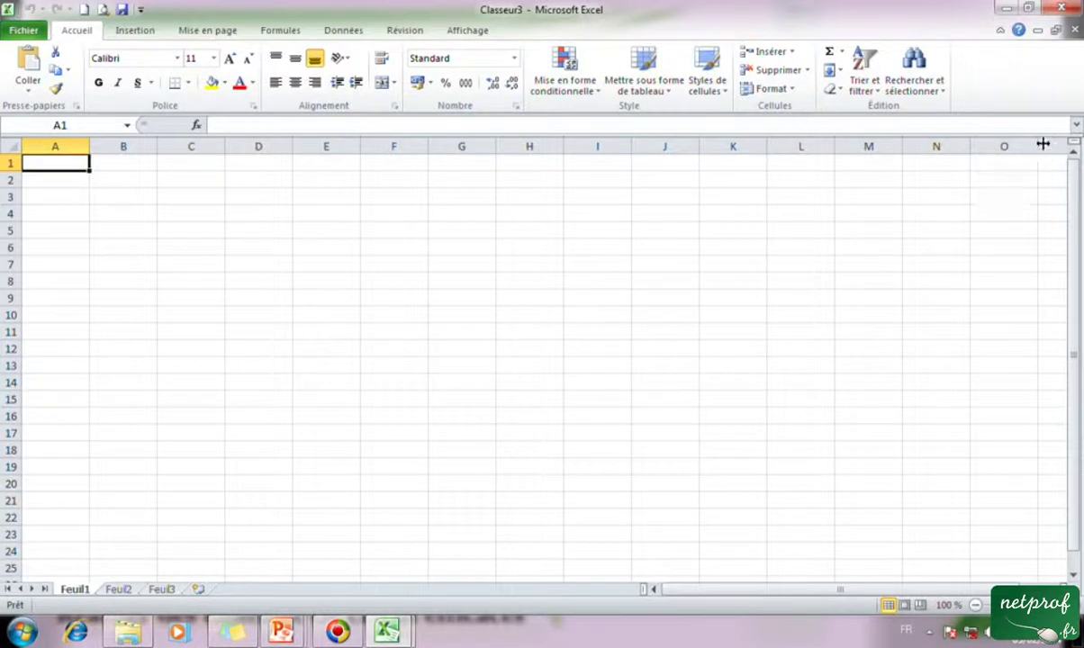
pyautogui.click(1075, 31)
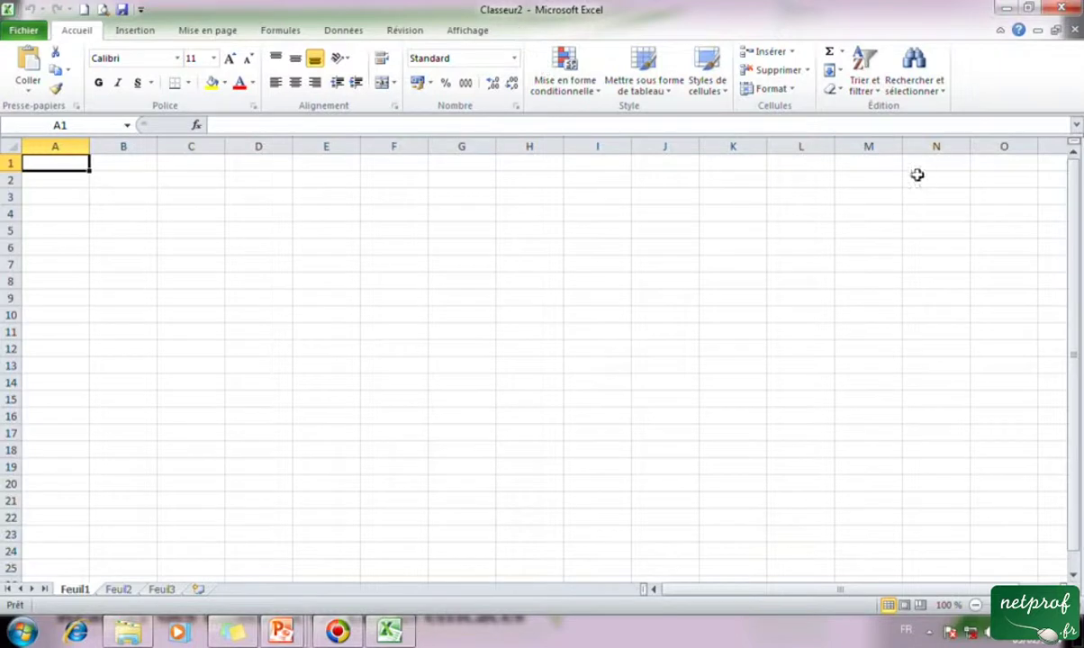
pyautogui.click(1074, 30)
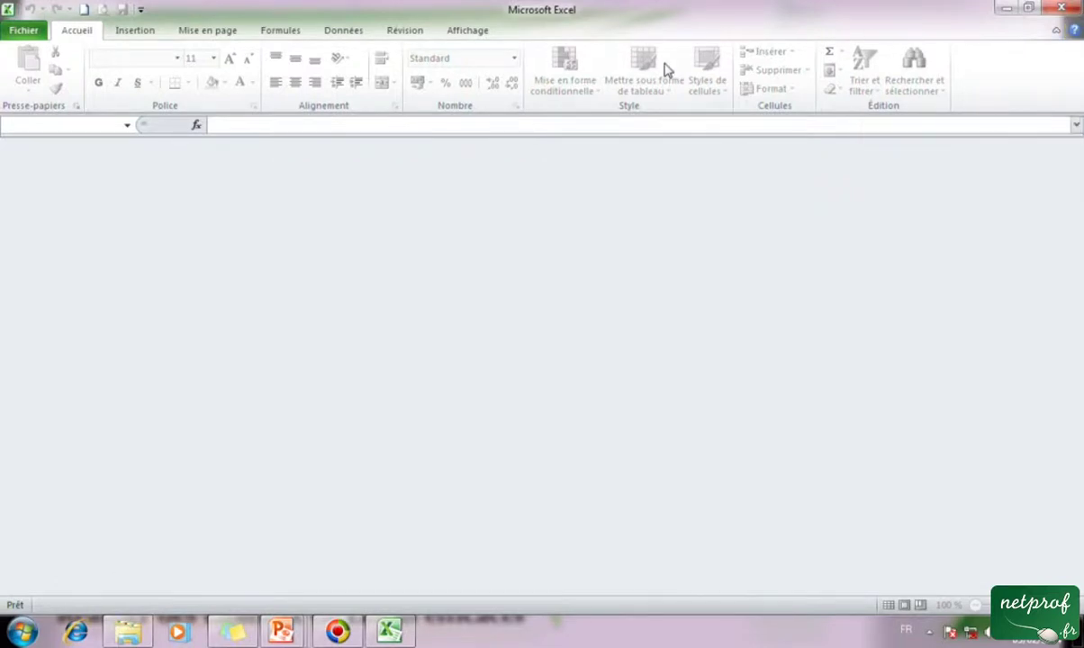
# Create a blank workbook, and create a second one from the Nouveau classeur template.
pyautogui.click(83, 10)
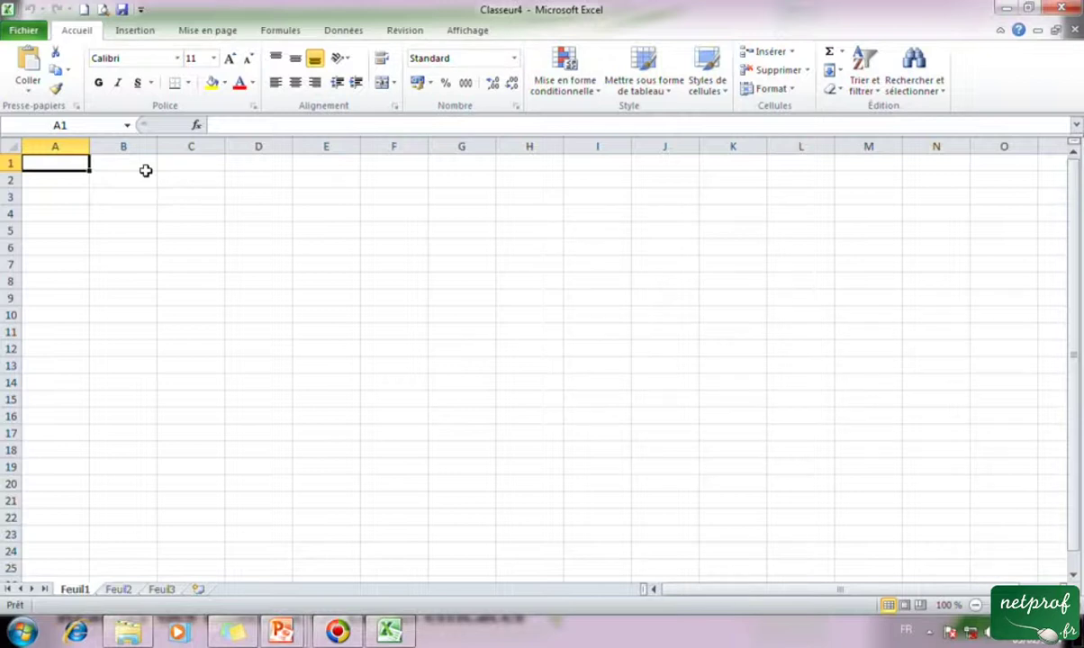
pyautogui.click(25, 34)
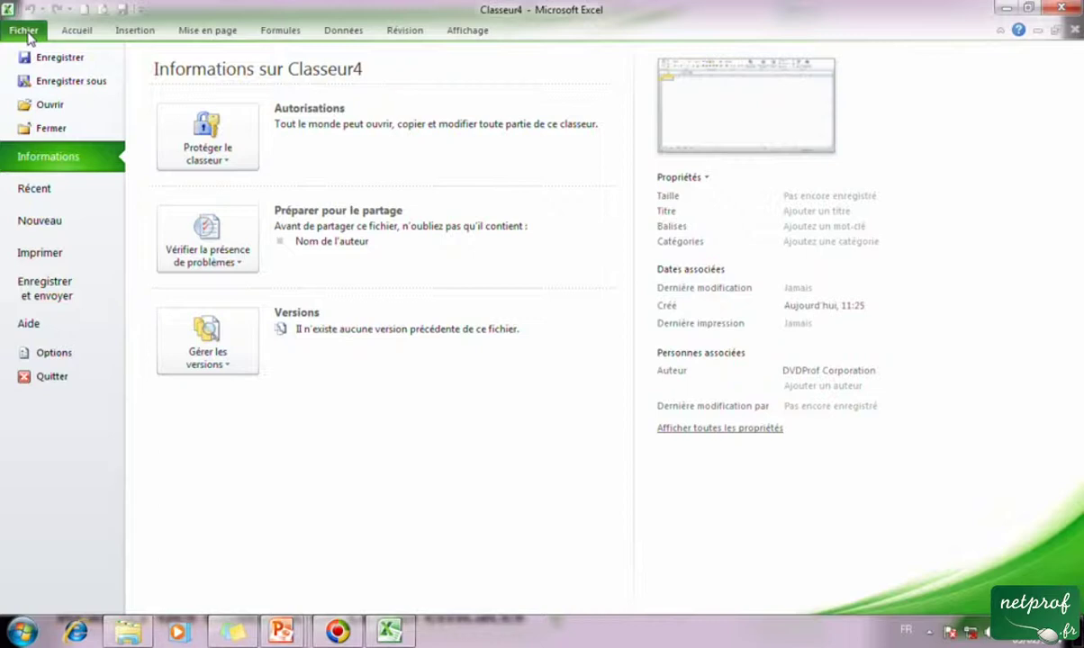
pyautogui.click(58, 225)
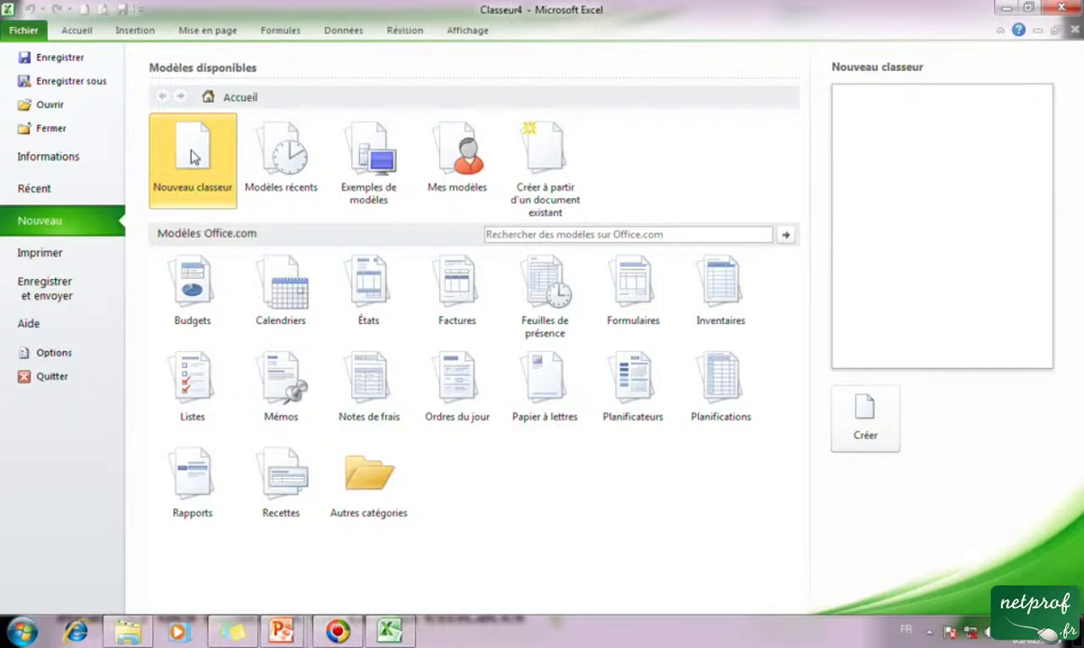
pyautogui.click(864, 416)
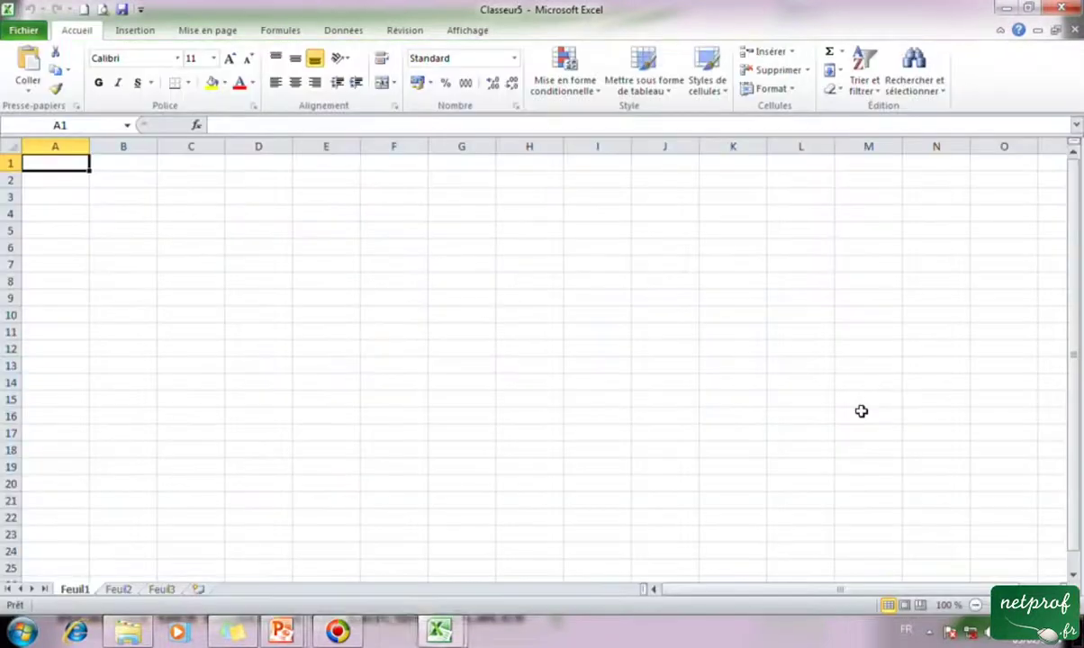